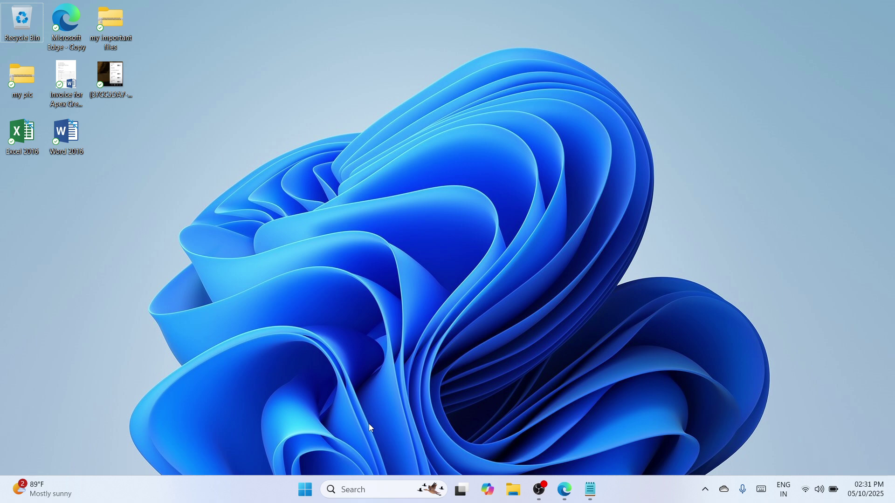
Search Windows for 'info' and open System Information
left_click(357, 499)
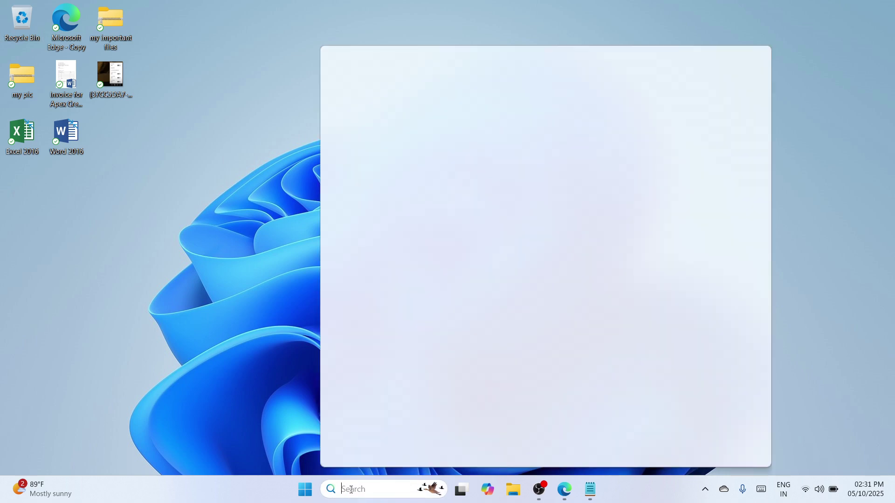
type("info")
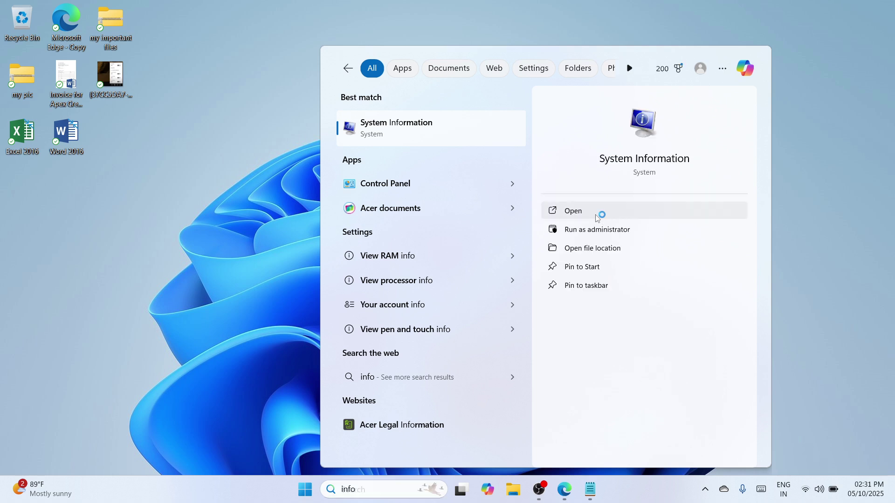
left_click(597, 218)
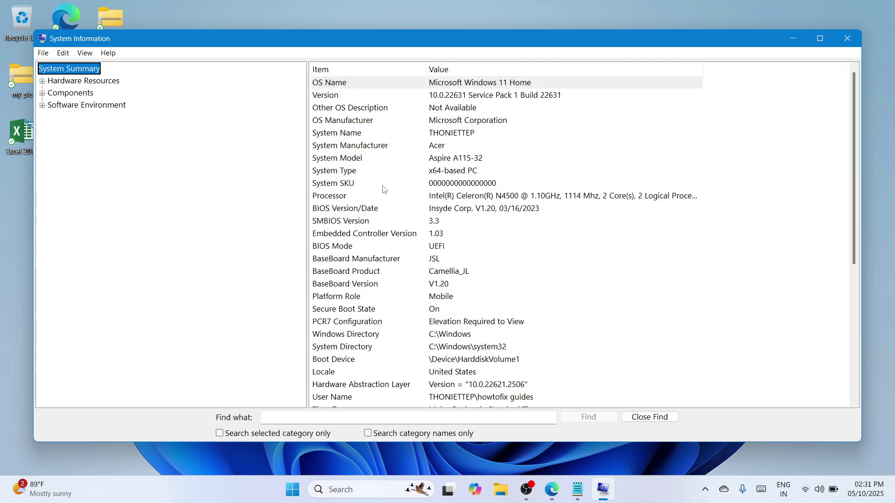
Confirm System Type reads x64-based PC, then close System Information
left_click(347, 171)
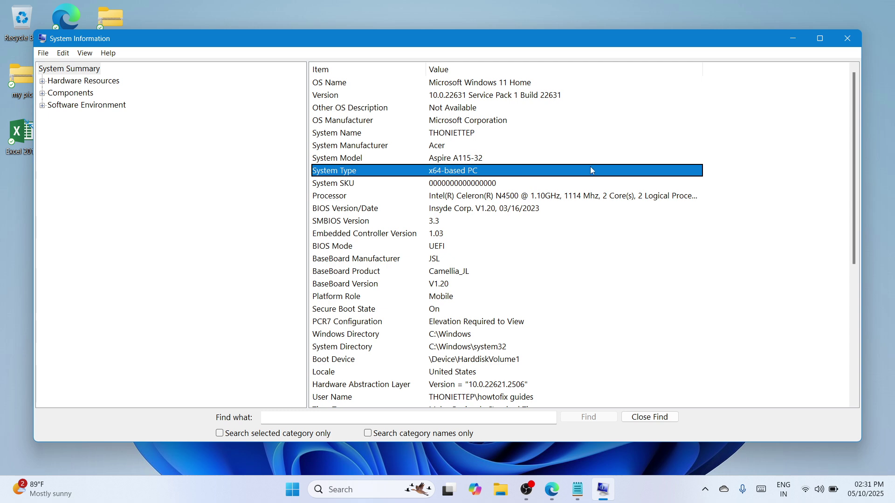
left_click(848, 40)
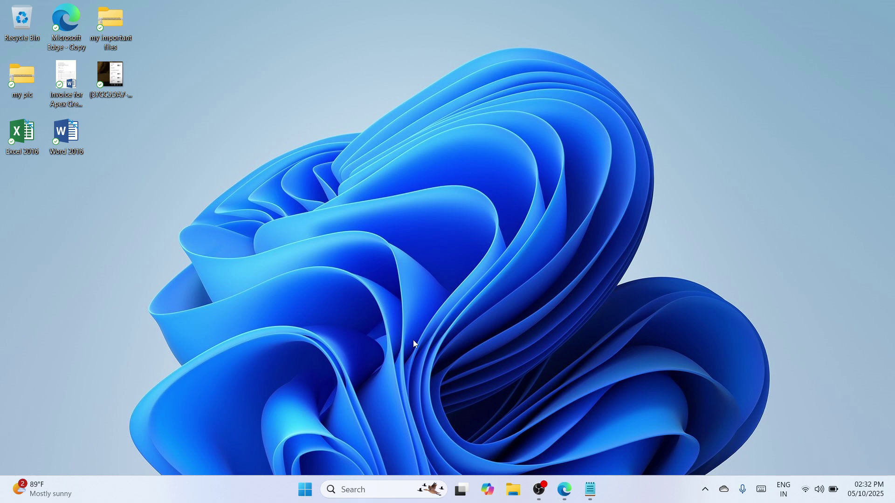
Search Windows for 'chrome' and launch Google Chrome
left_click(358, 491)
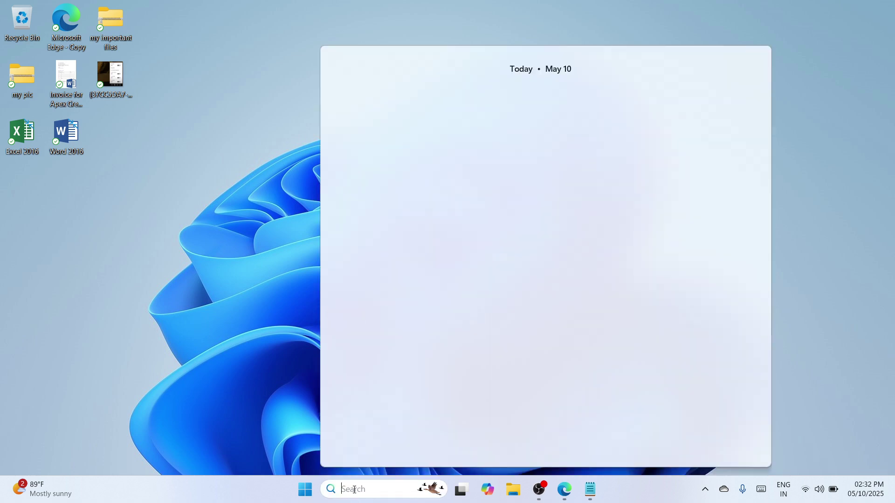
type("chrome")
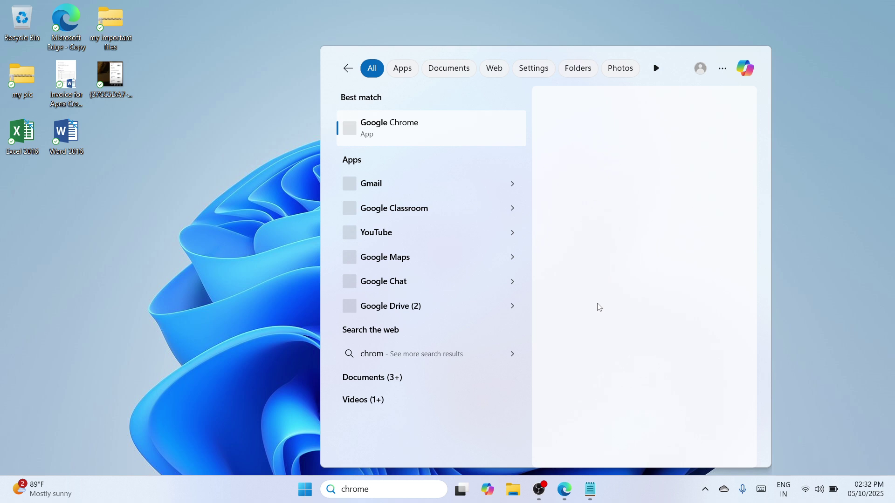
left_click(477, 131)
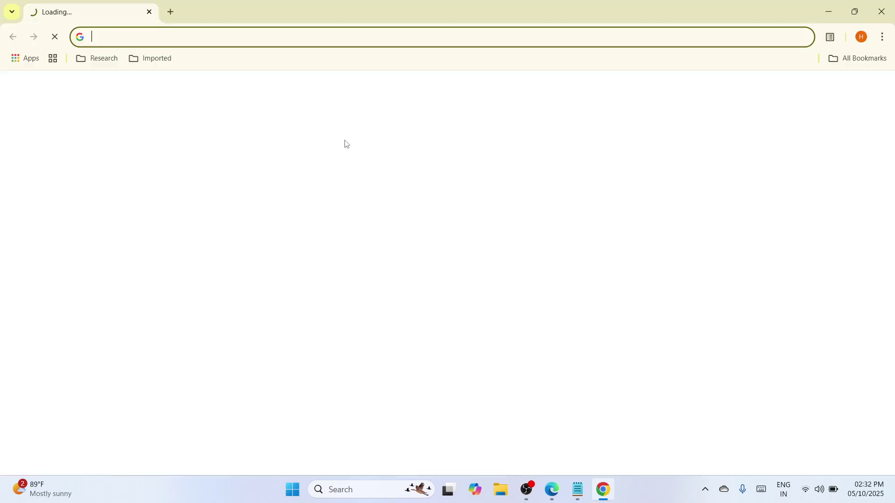
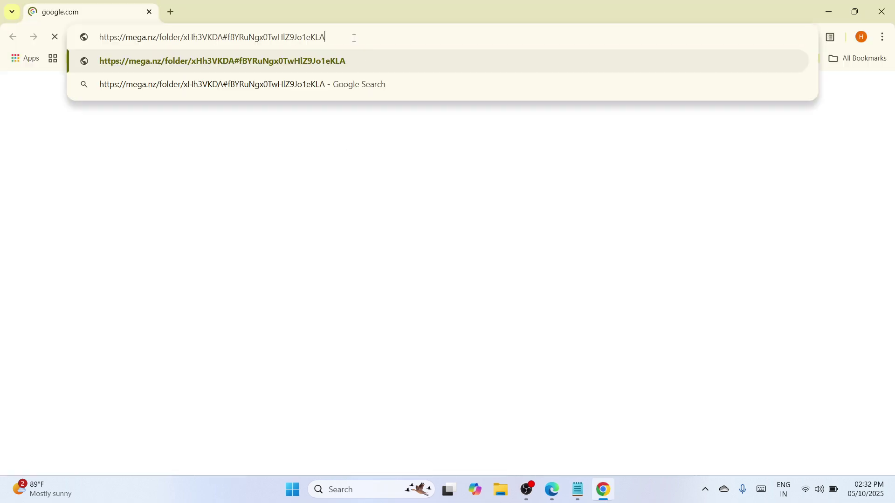
Load the pasted mega.nz link to the HP Laserjet P1007 64bit folder and show its download options
key("Return")
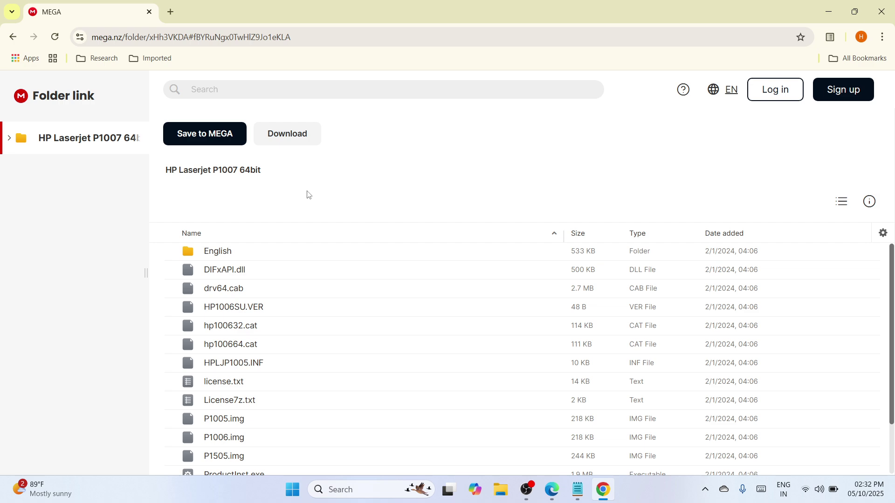
left_click(299, 139)
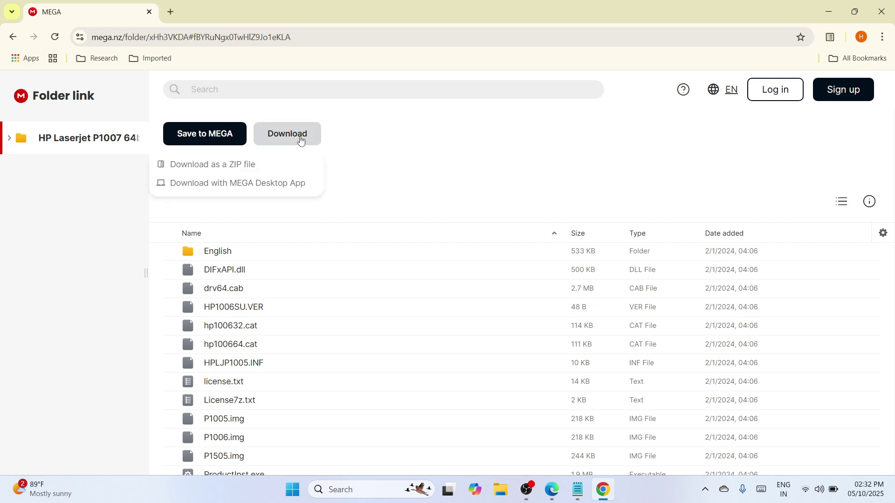
Download the whole folder as a ZIP file, then check Chrome's recent downloads once finished
left_click(217, 168)
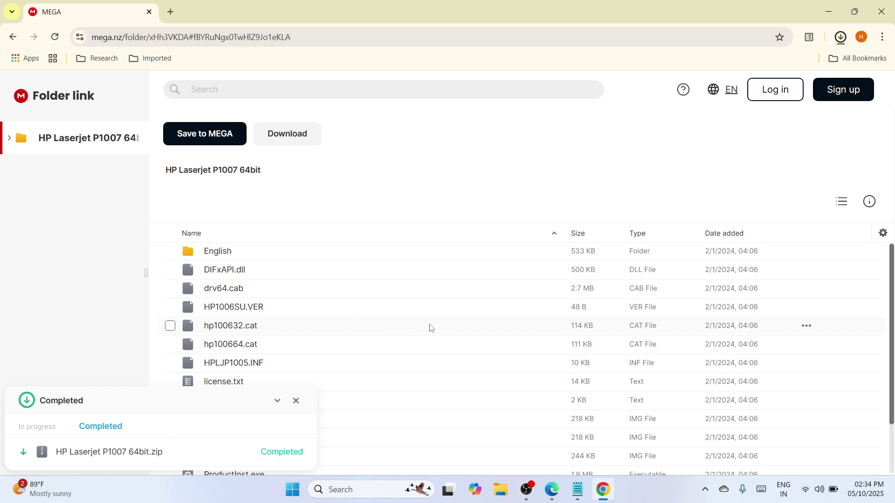
left_click(842, 38)
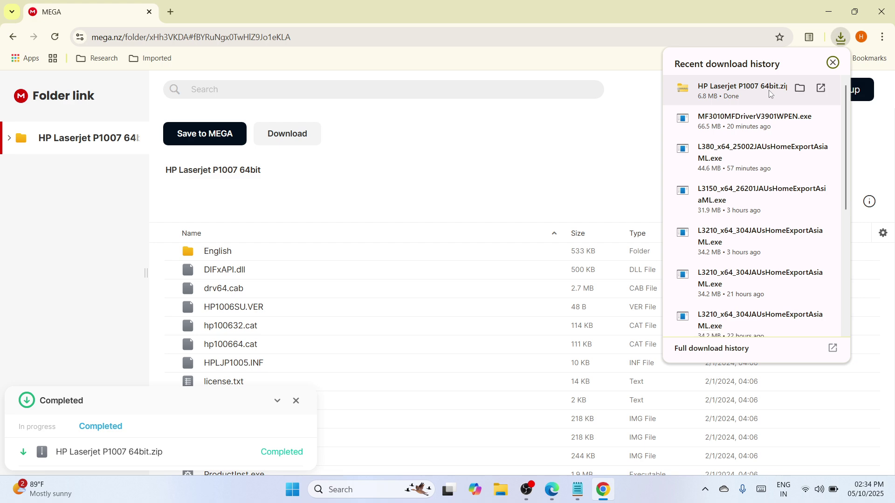
Show HP Laserjet P1007 64bit.zip in the Downloads folder and bring up its context menu
left_click(800, 88)
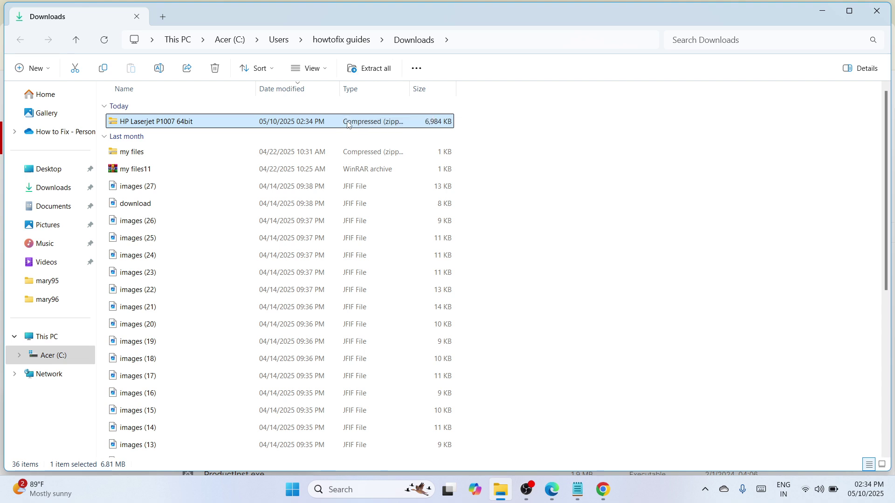
right_click(348, 124)
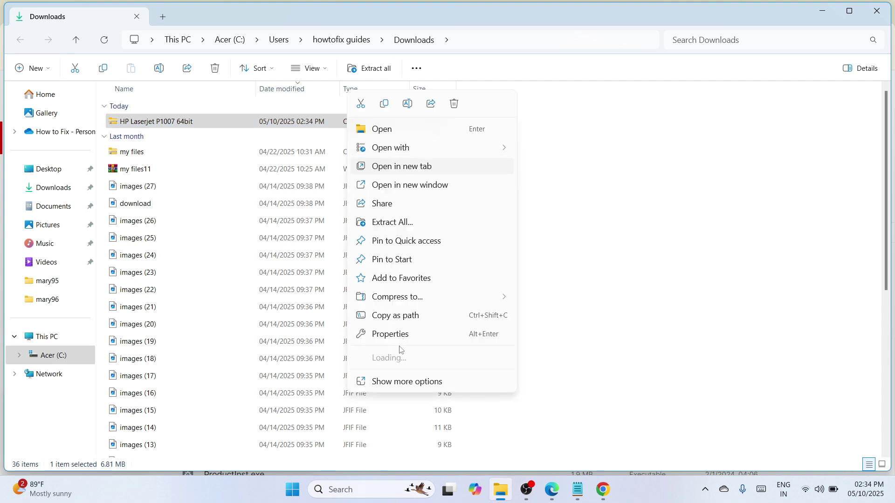
Cut the zip, close Explorer and Chrome, and paste the zip onto the desktop
left_click(367, 102)
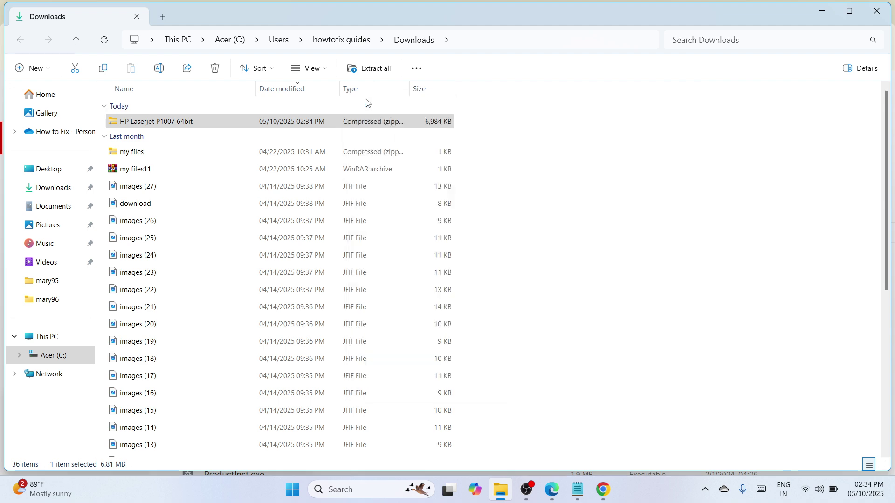
left_click(878, 11)
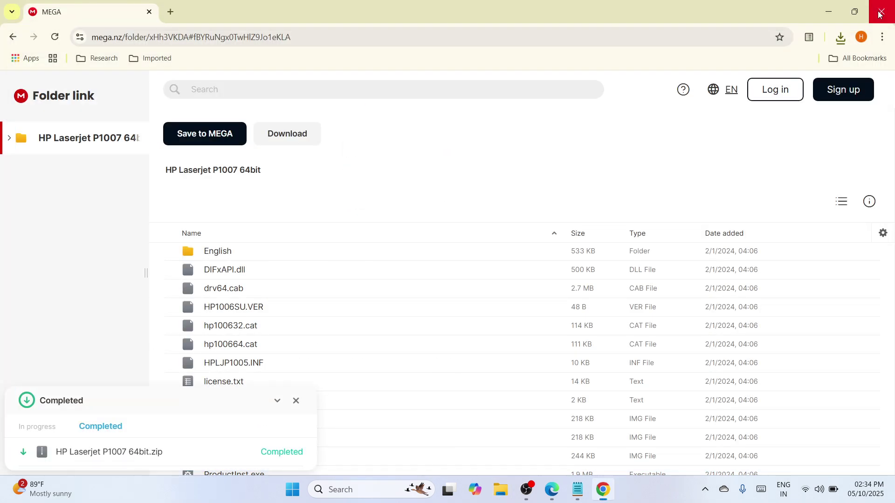
left_click(879, 14)
right_click(447, 111)
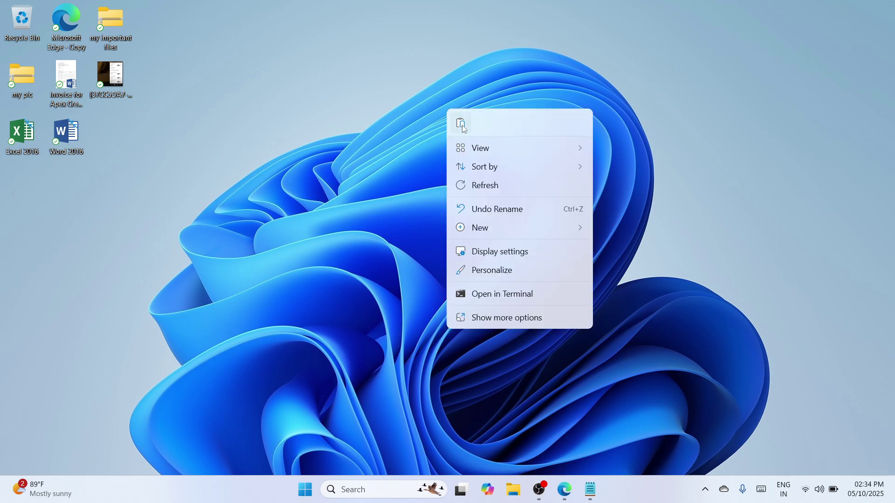
left_click(462, 124)
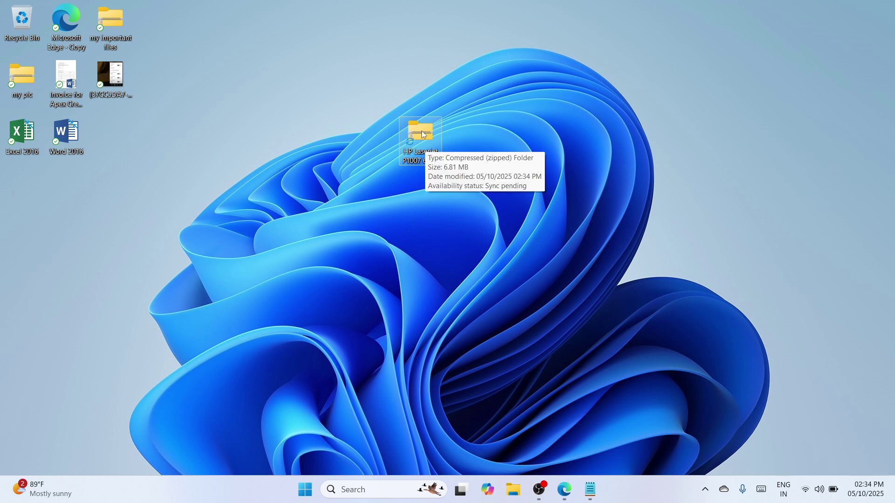
Extract the zip with WinRAR into a new folder and place it beside the zip
right_click(424, 135)
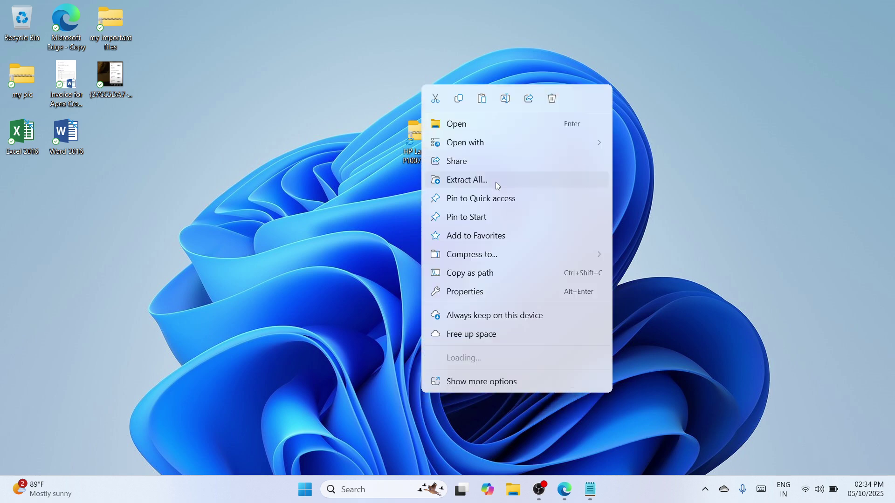
mouse_move(482, 354)
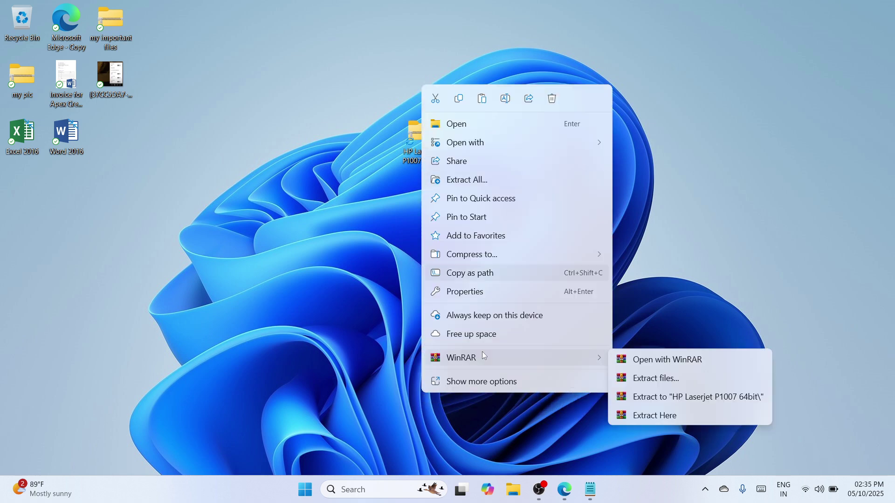
left_click(680, 377)
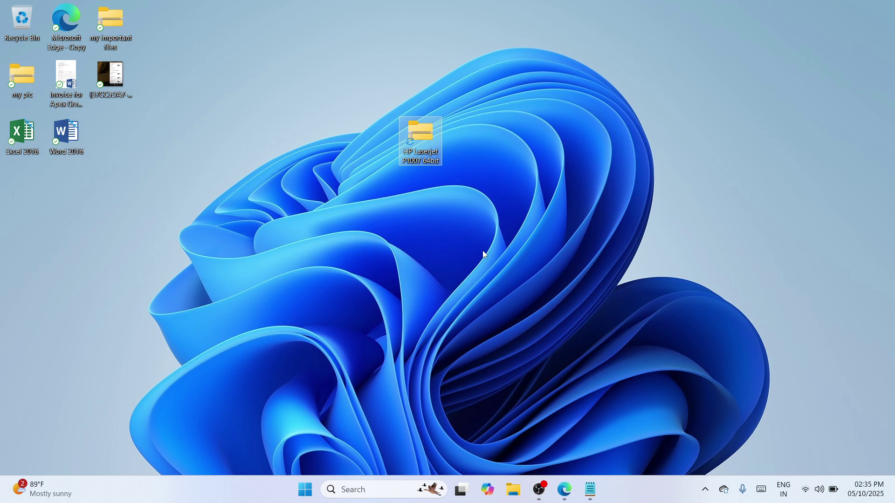
left_click(483, 252)
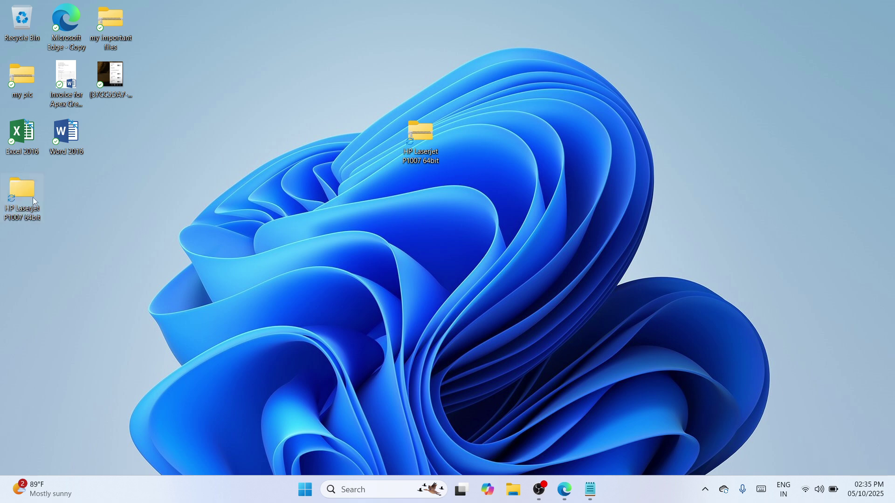
left_click_drag(33, 202, 383, 139)
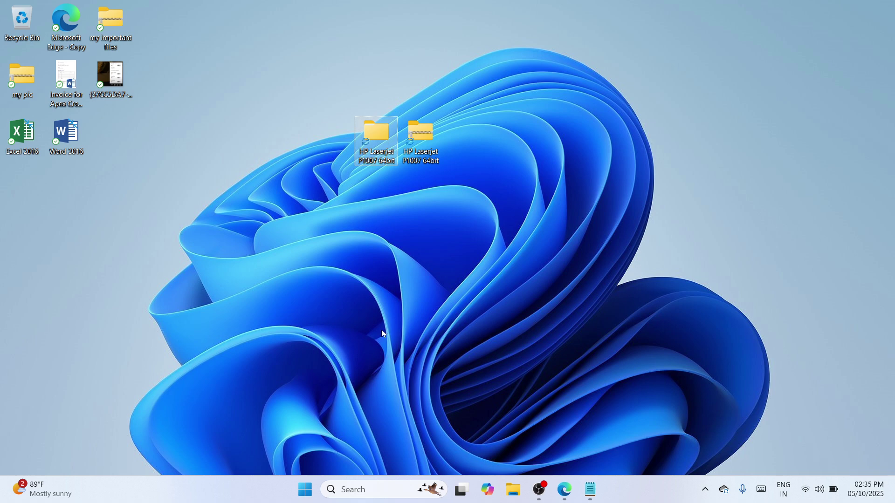
Open Settings from the Start menu and go to Bluetooth & devices > Printers & scanners
right_click(304, 497)
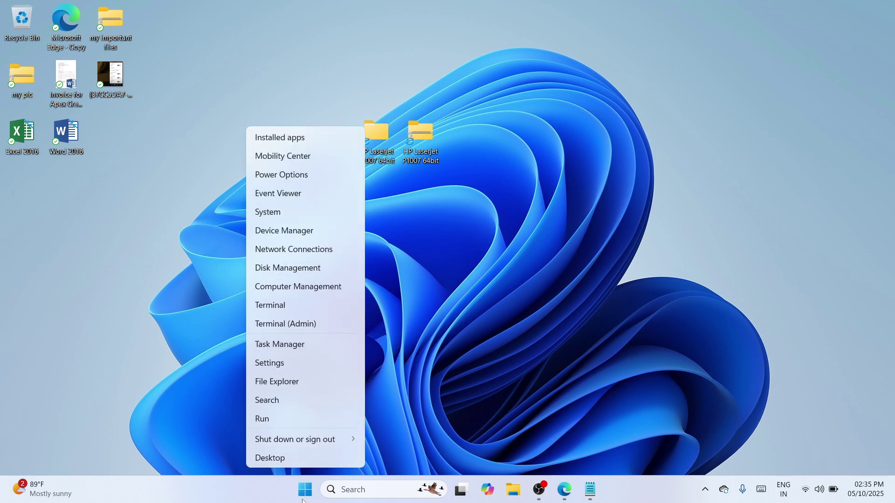
left_click(278, 368)
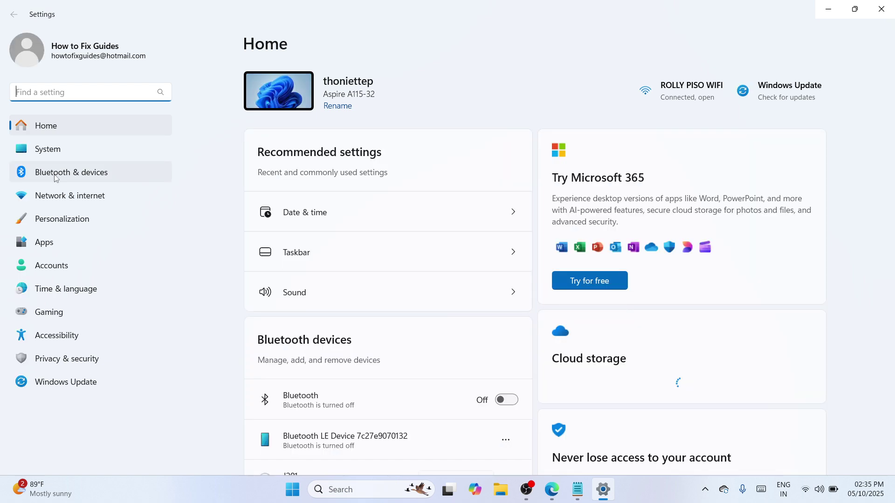
left_click(56, 177)
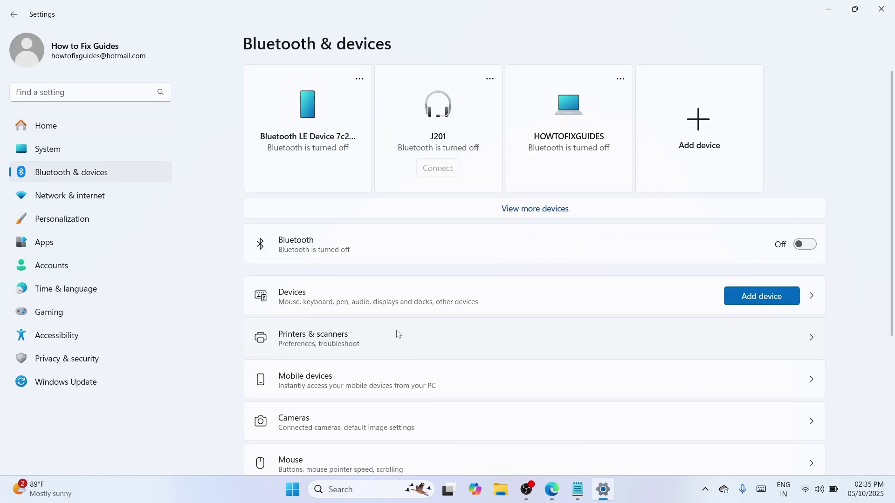
left_click(398, 335)
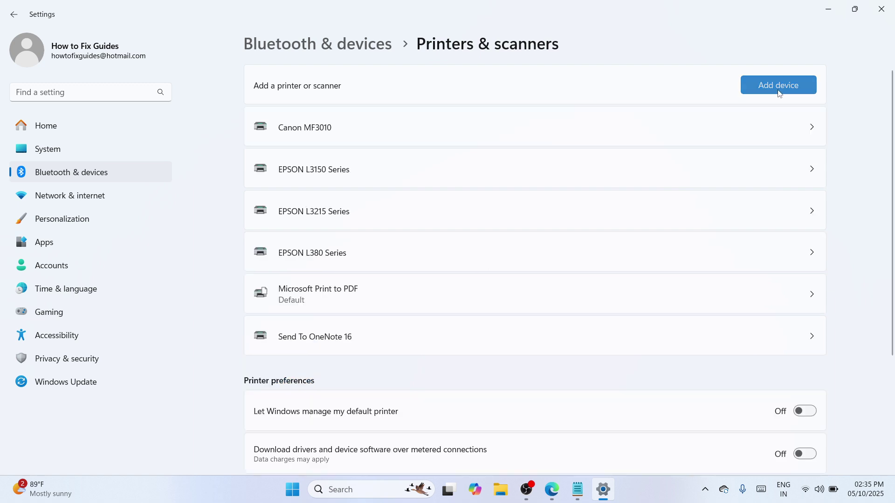
Add a local printer manually using existing port USB001 (Virtual printer port for USB)
left_click(779, 94)
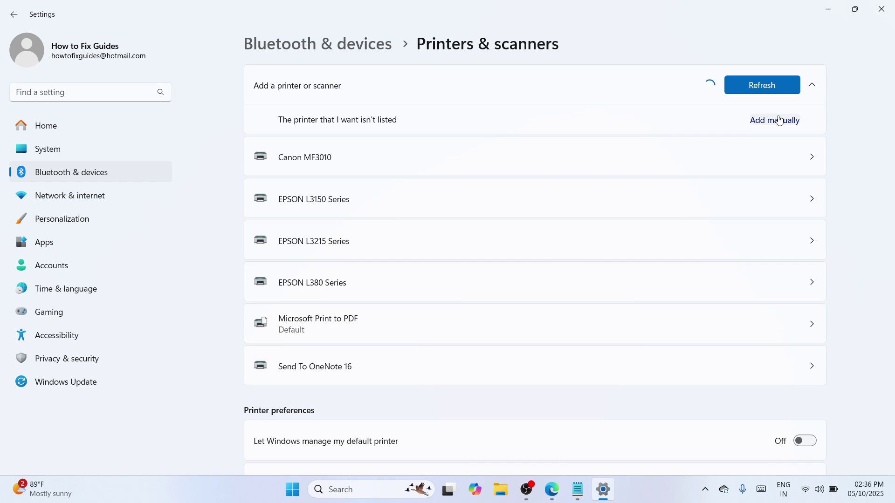
left_click(779, 121)
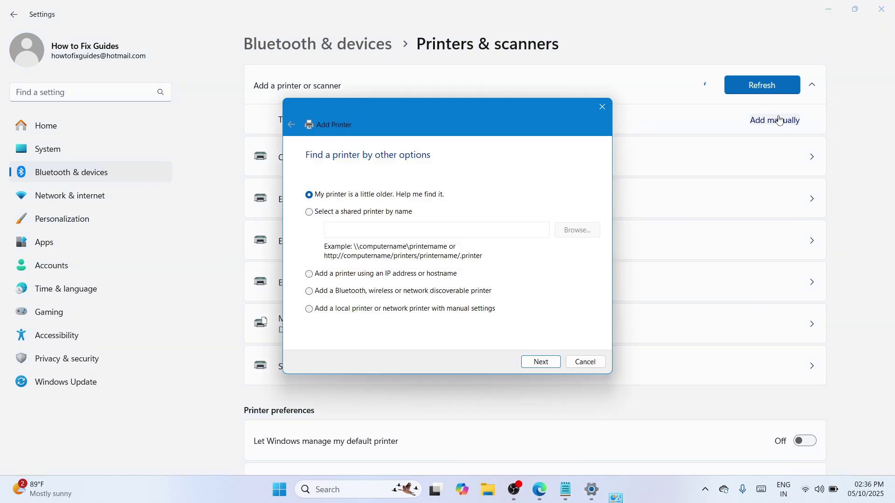
left_click(422, 309)
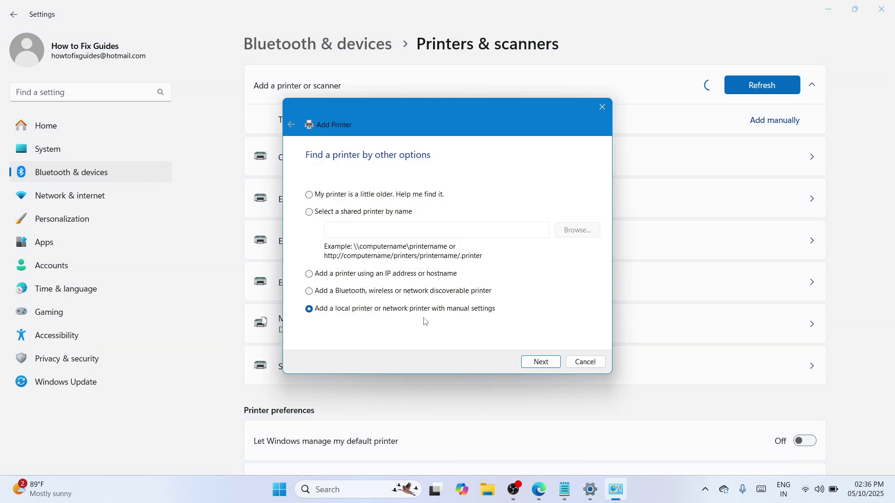
left_click(541, 361)
left_click(592, 203)
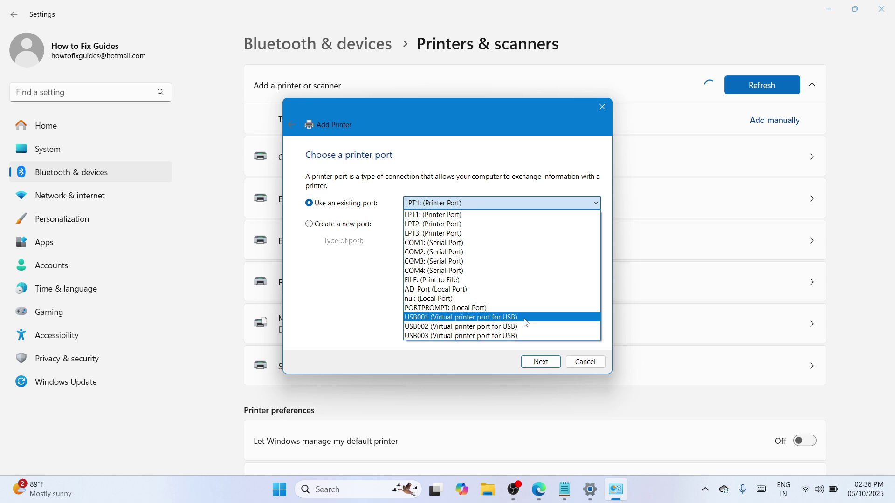
left_click(463, 319)
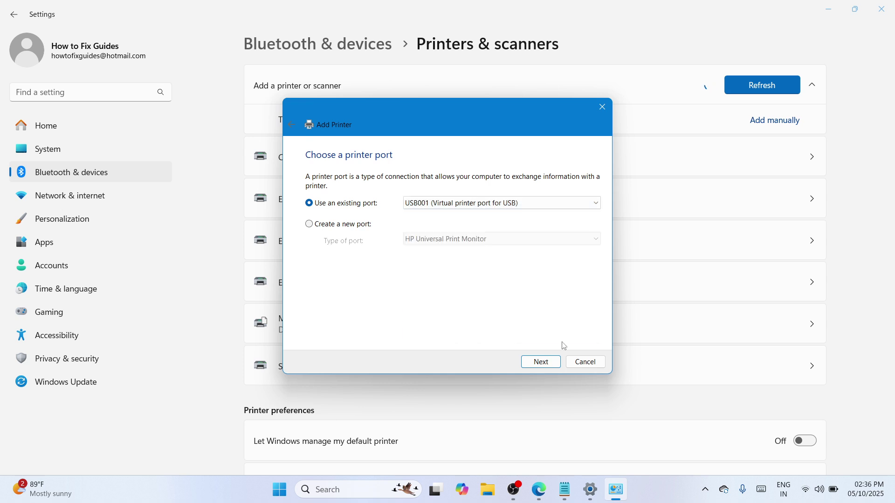
left_click(541, 362)
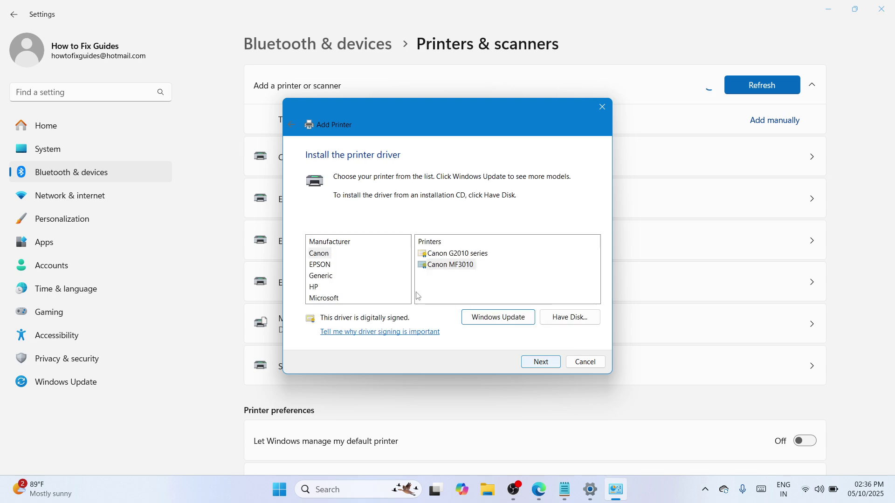
Use Have Disk to load HPLJP1005.INF from the desktop HP Laserjet P1007 64bit folder
left_click(570, 317)
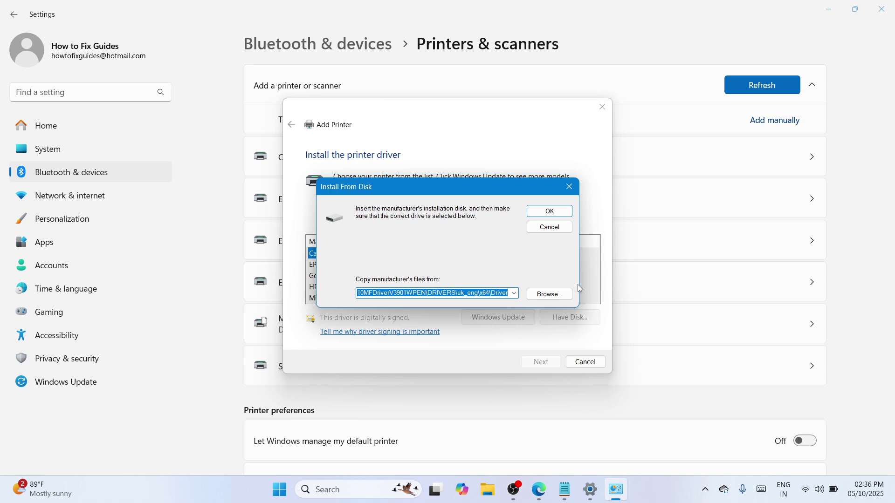
left_click(550, 294)
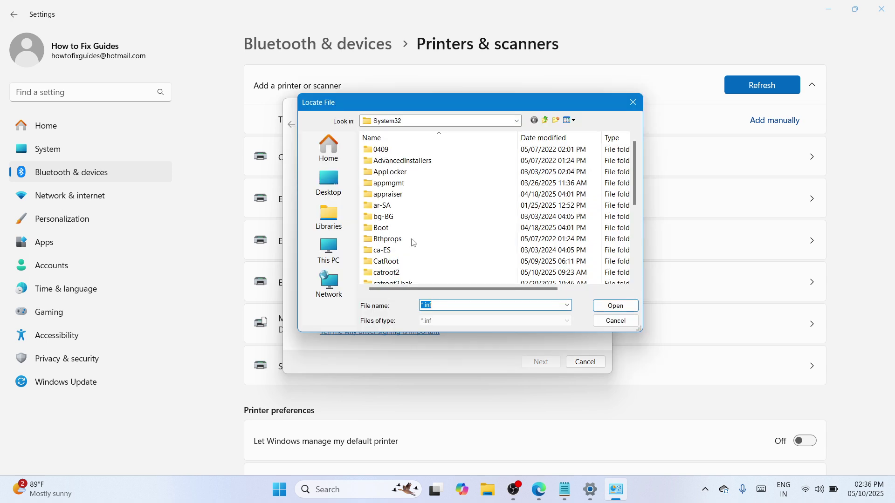
left_click(329, 184)
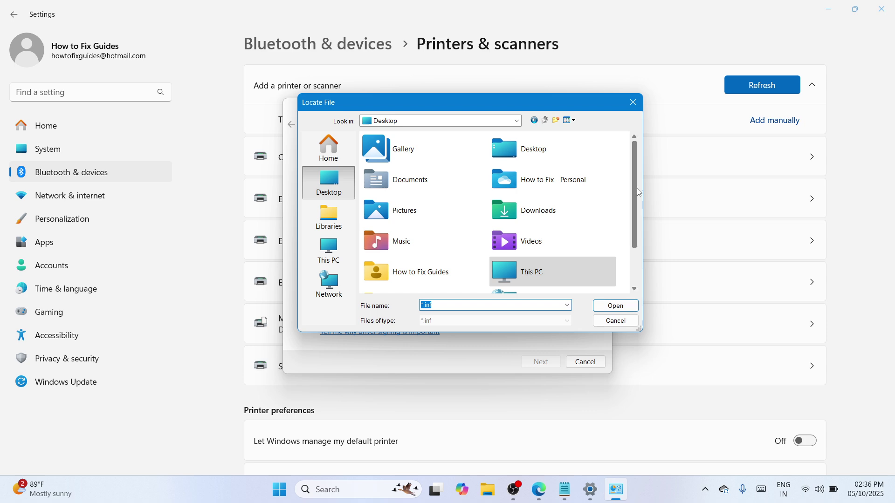
scroll(388, 292, "down", 2)
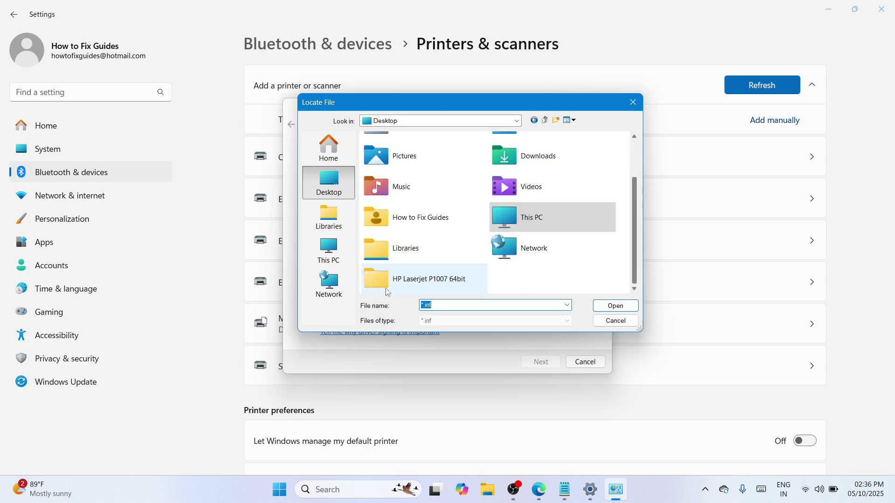
double_click(388, 292)
left_click(438, 161)
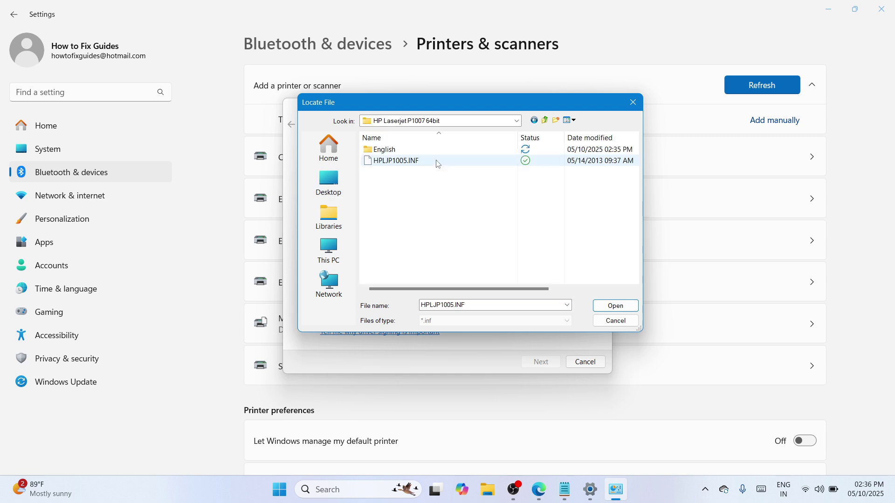
left_click(616, 306)
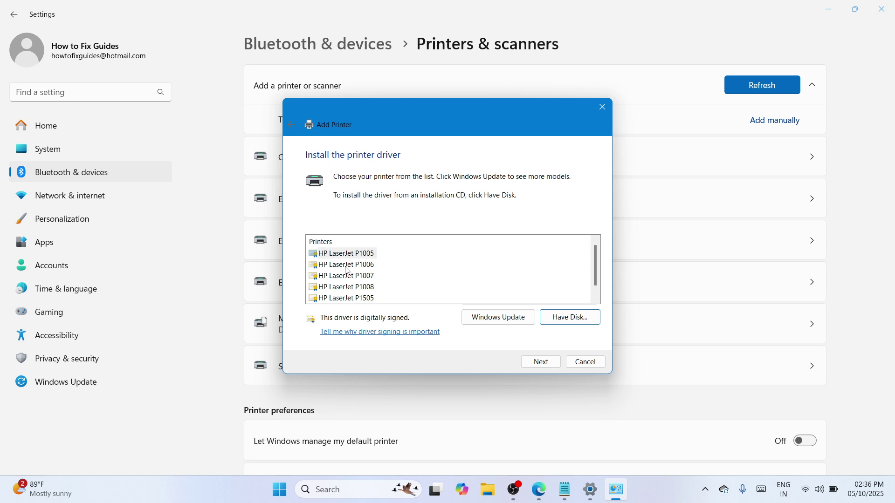
Install the HP LaserJet P1007 model, keeping its suggested name and default sharing settings
left_click(354, 276)
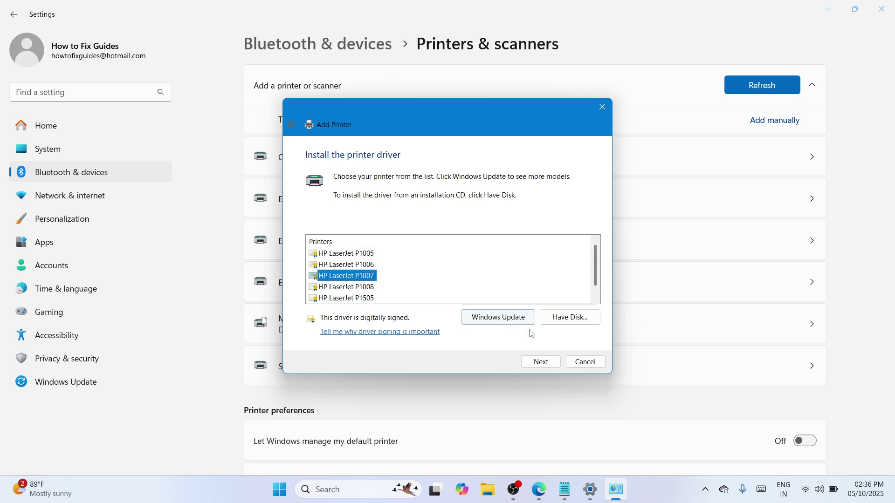
left_click(540, 363)
left_click(544, 367)
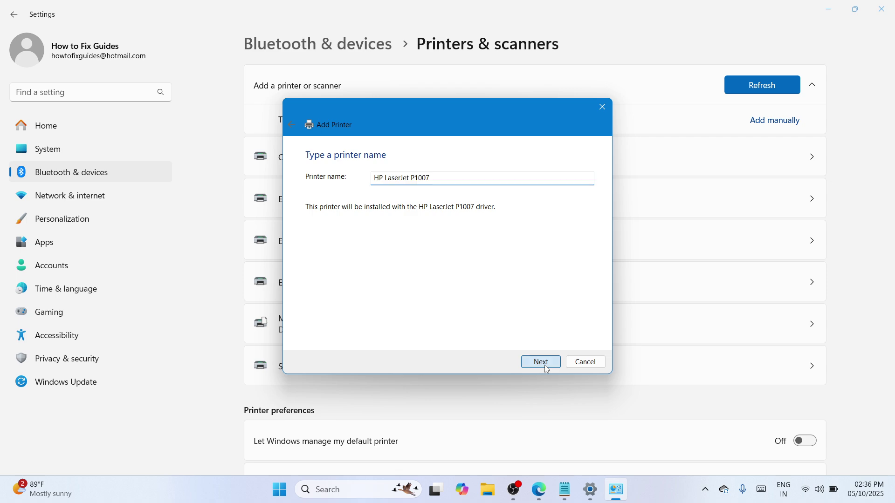
left_click(542, 363)
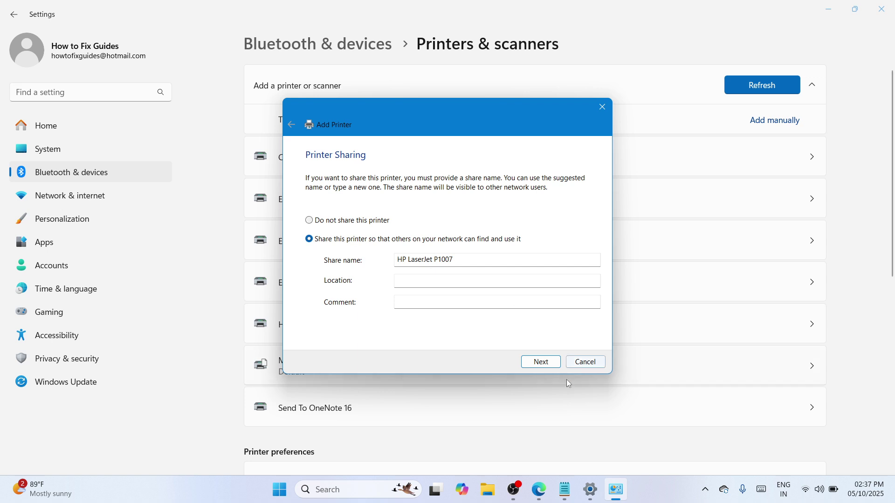
left_click(541, 362)
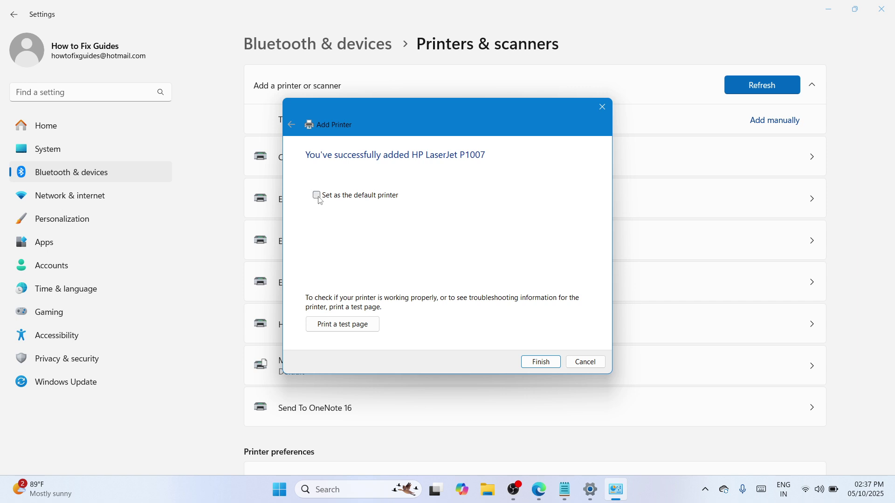
left_click(547, 363)
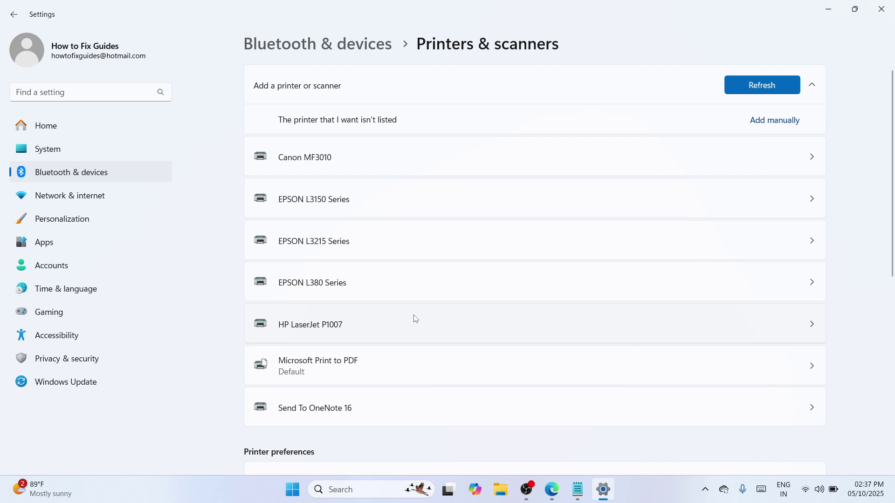
View the HP LaserJet P1007 printer's page, then close the Settings window
left_click(545, 324)
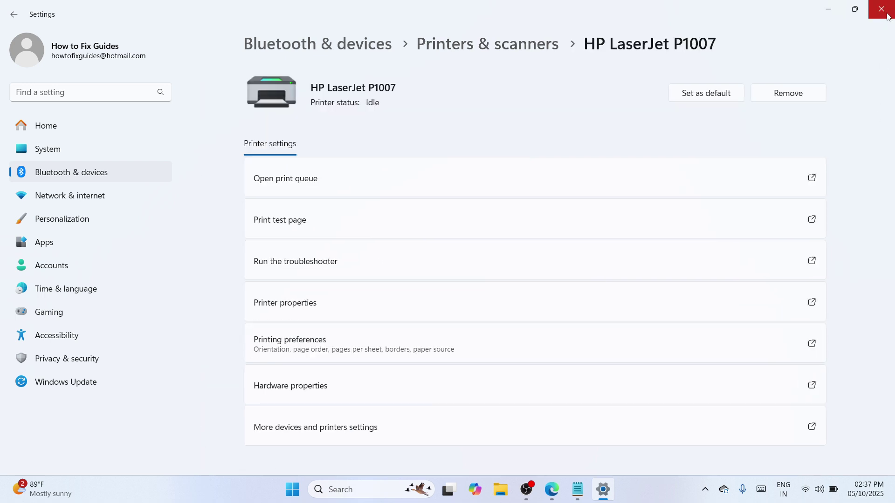
left_click(888, 15)
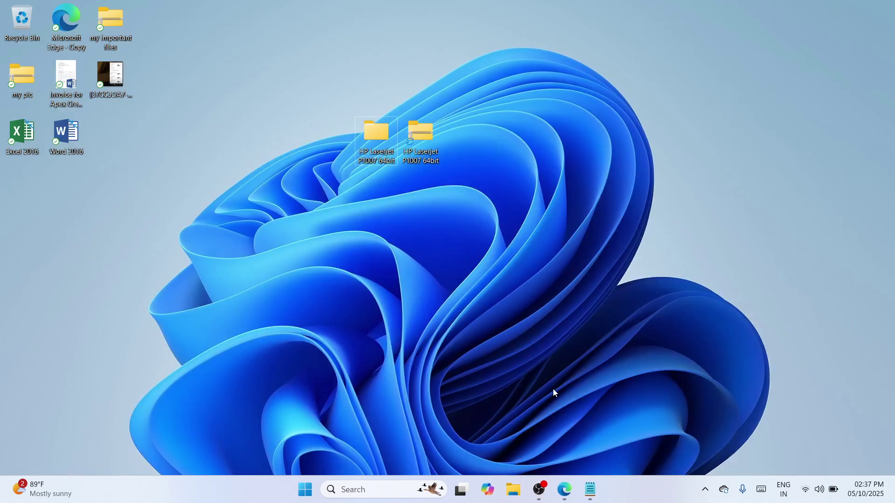